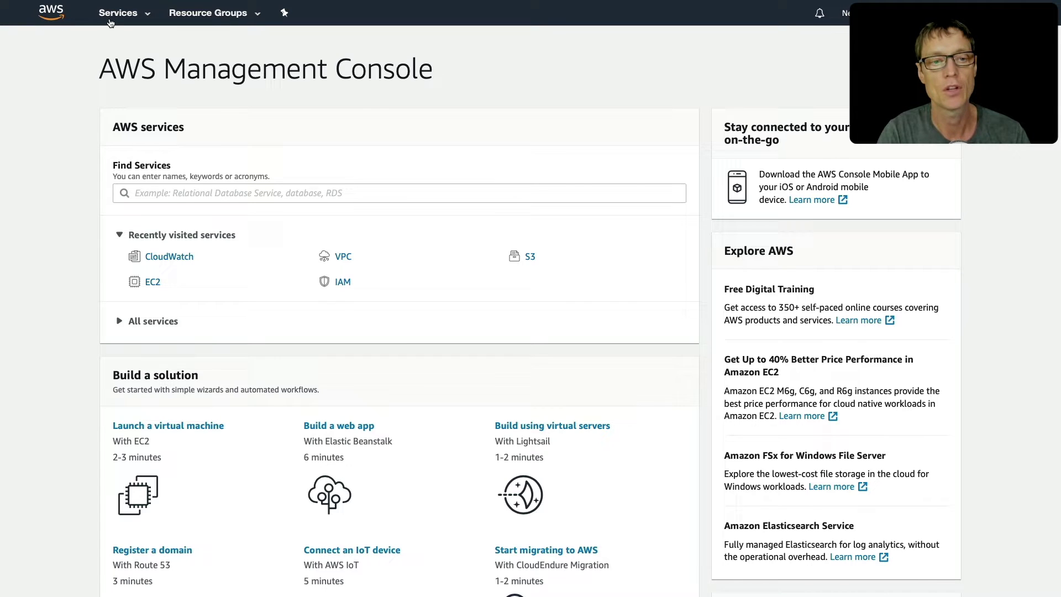
Open CloudWatch from the AWS Services menu under Management & Governance.
left_click(112, 15)
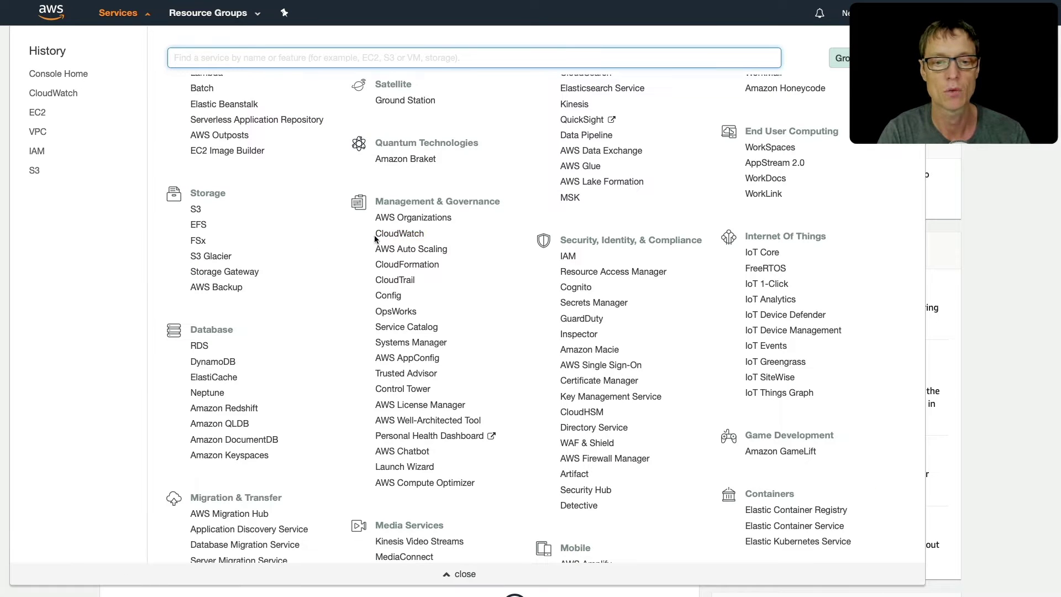
left_click(400, 243)
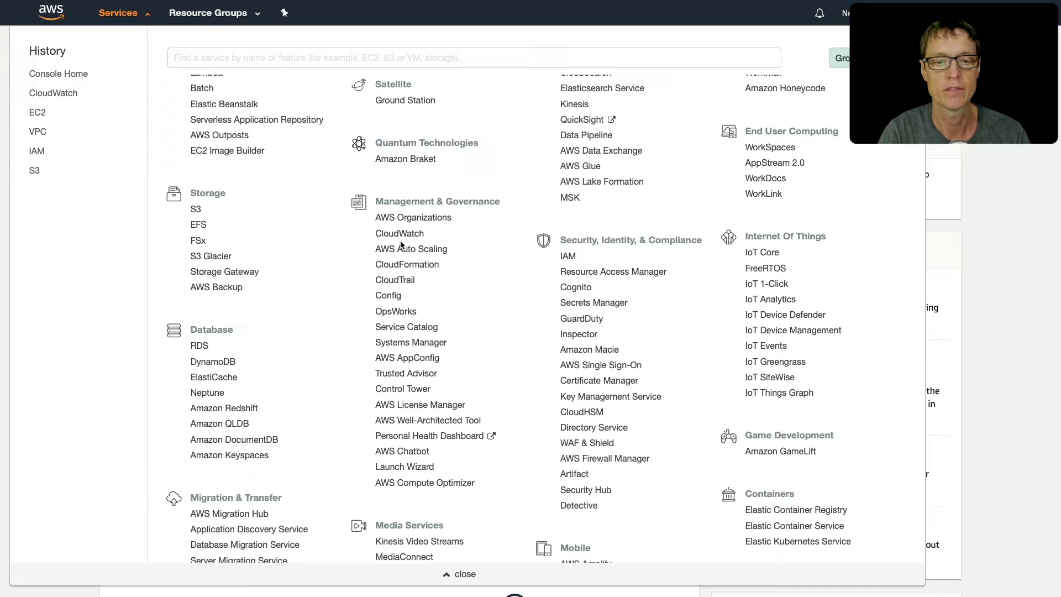
left_click(401, 233)
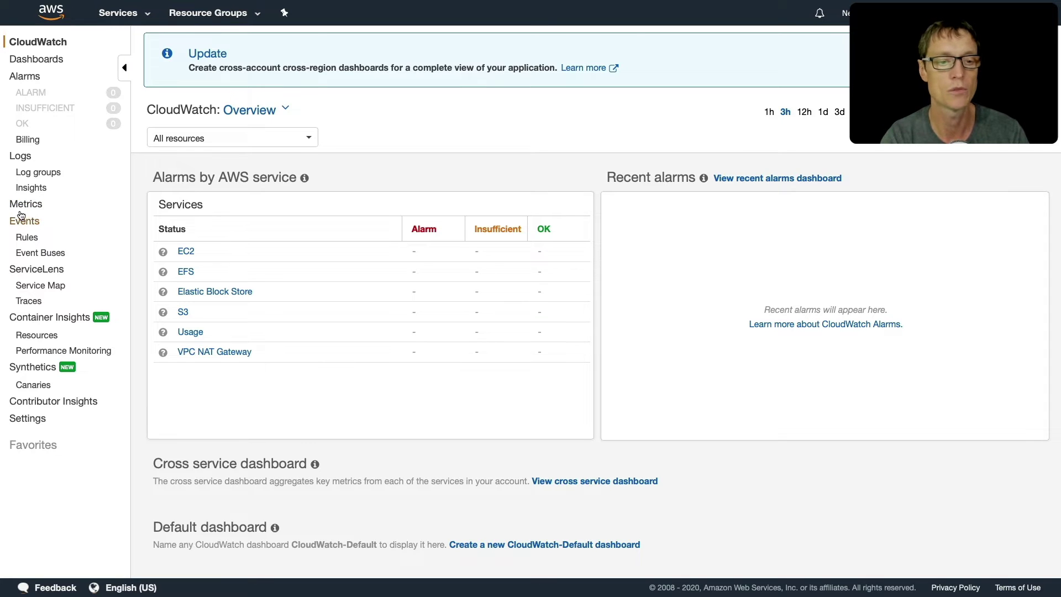
Open the Metrics browser listing the 215 Sydney-region metrics by service.
left_click(27, 205)
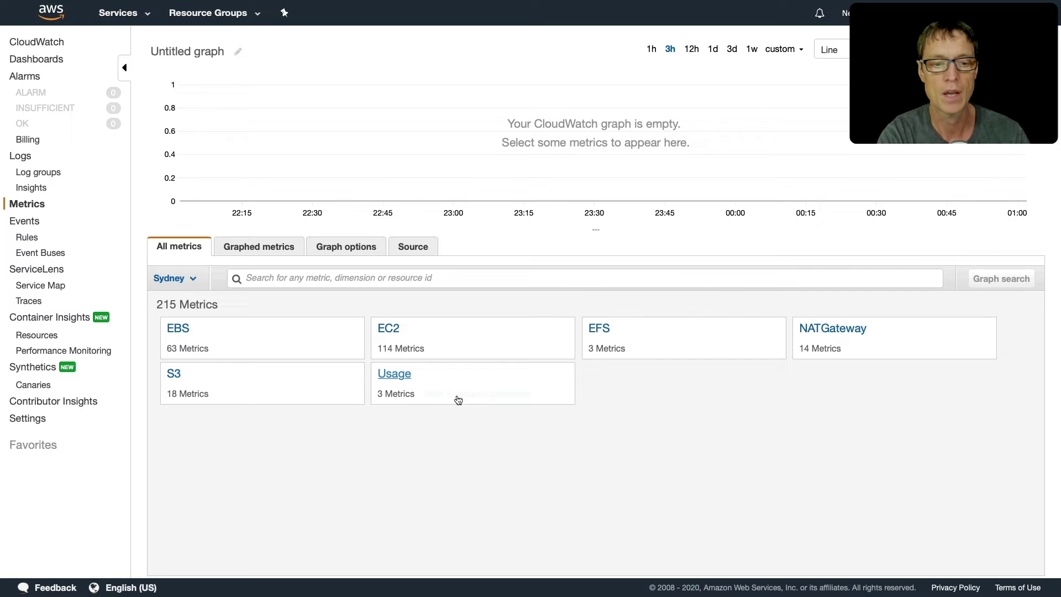
mouse_move(389, 330)
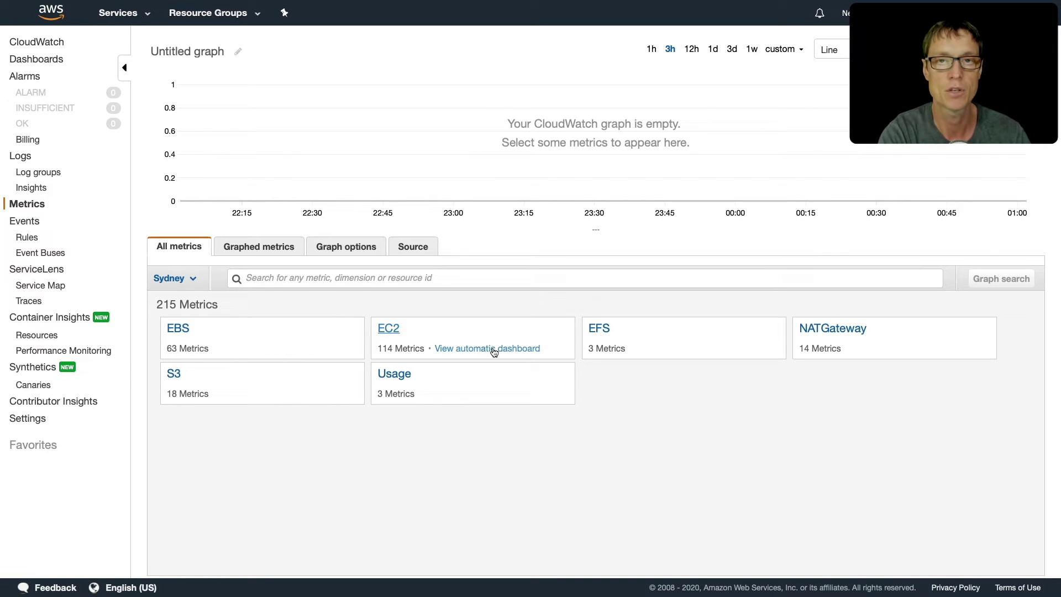
Show EC2 Per-Instance Metrics and copy the running instance's ID from the EC2 Instances page.
left_click(389, 330)
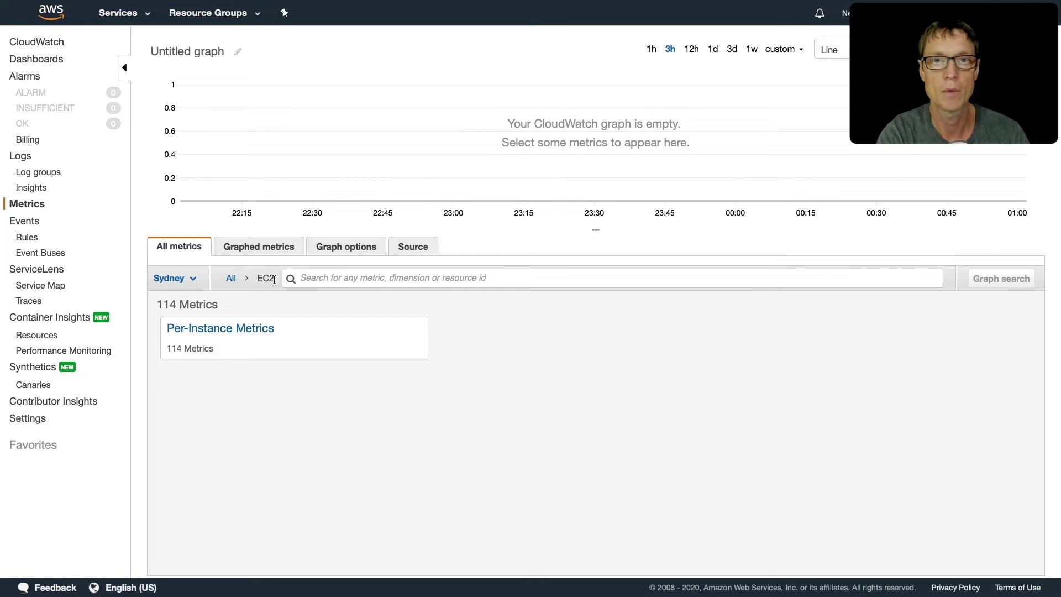
left_click(218, 329)
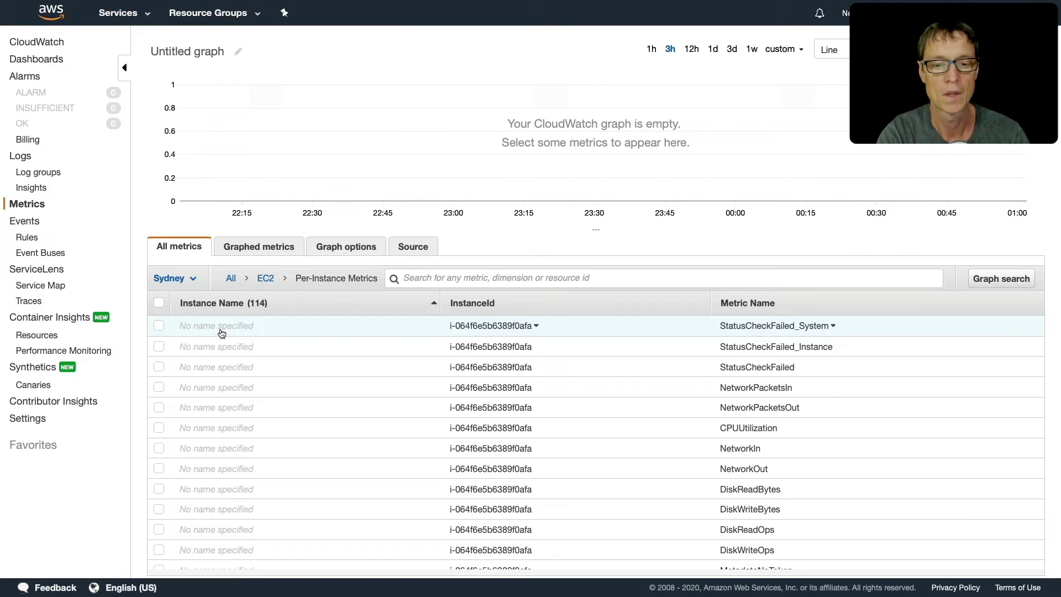
scroll(378, 396, "down", 1)
scroll(377, 396, "down", 2)
scroll(378, 395, "down", 3)
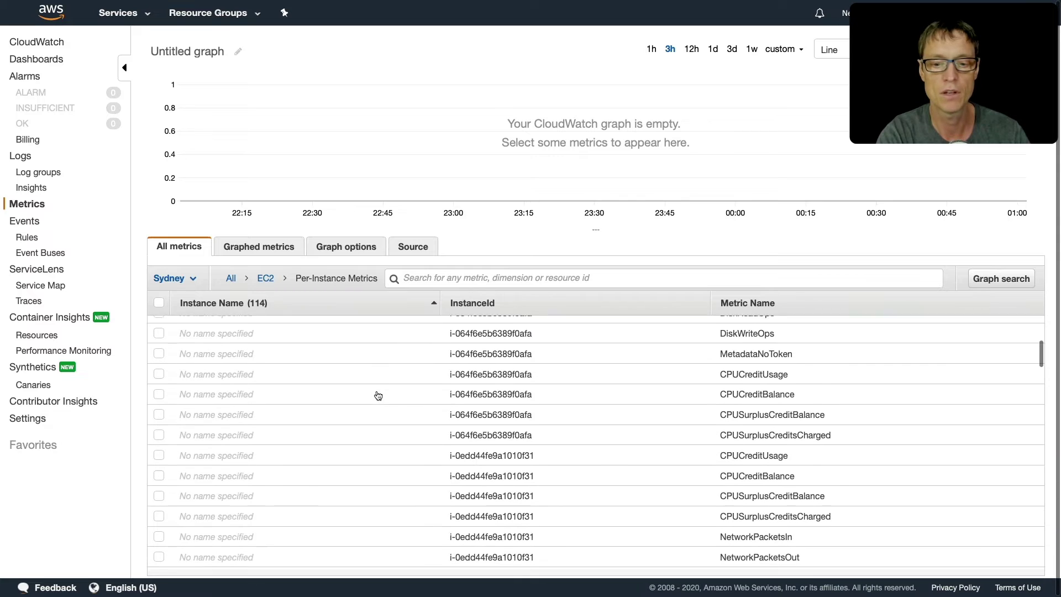
scroll(377, 396, "down", 2)
scroll(377, 395, "down", 3)
scroll(377, 396, "down", 1)
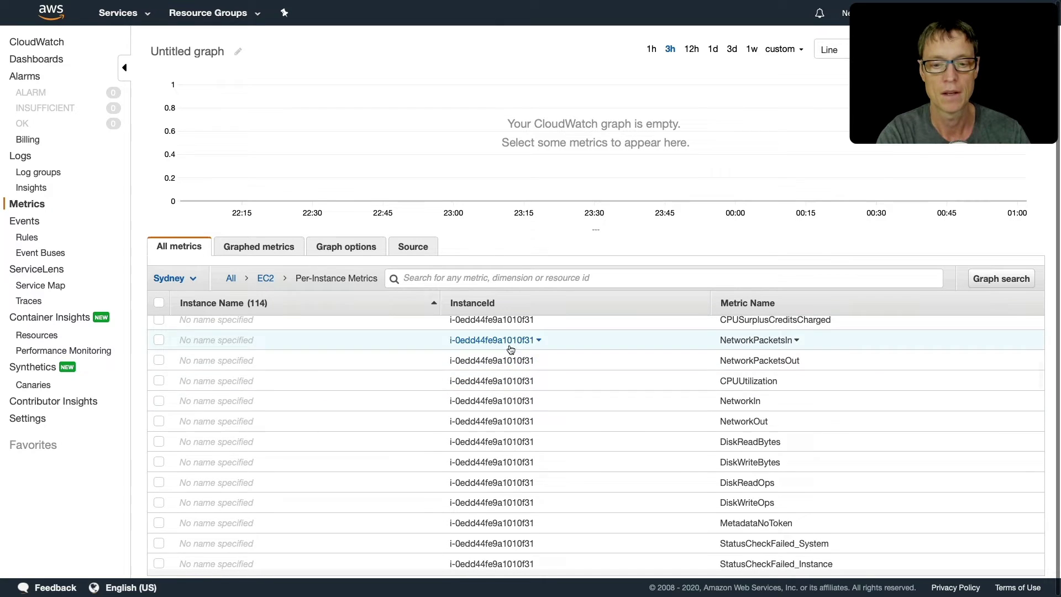
scroll(506, 488, "down", 3)
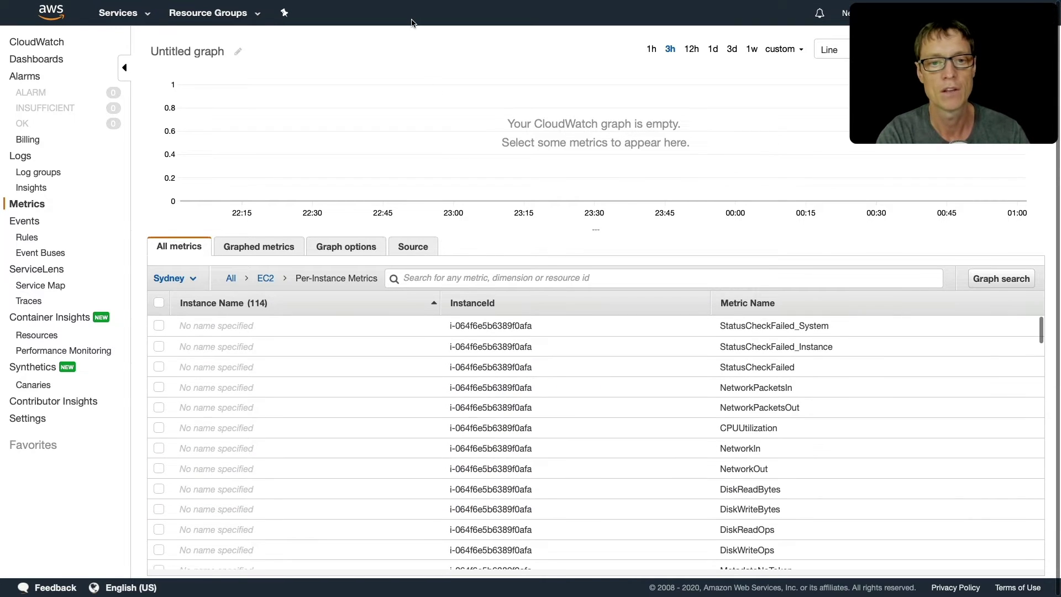
left_click(403, 50)
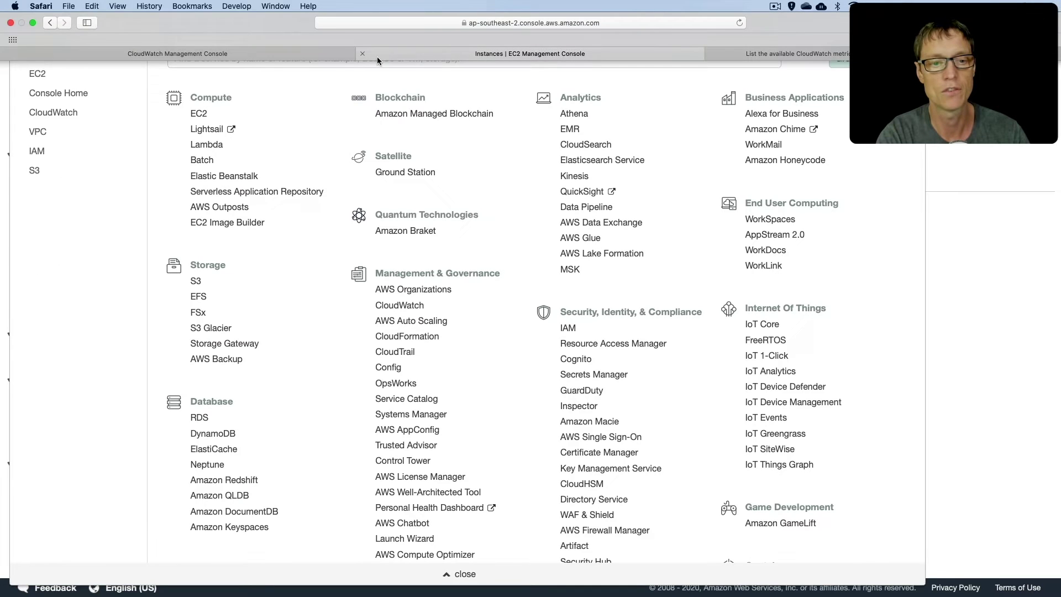
left_click(462, 574)
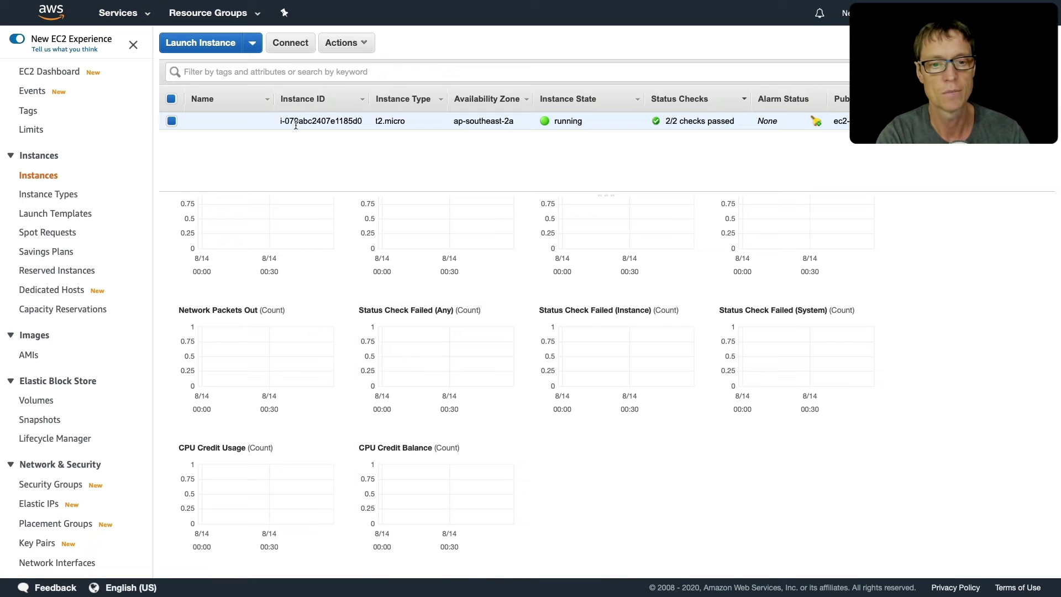
left_click_drag(363, 120, 277, 122)
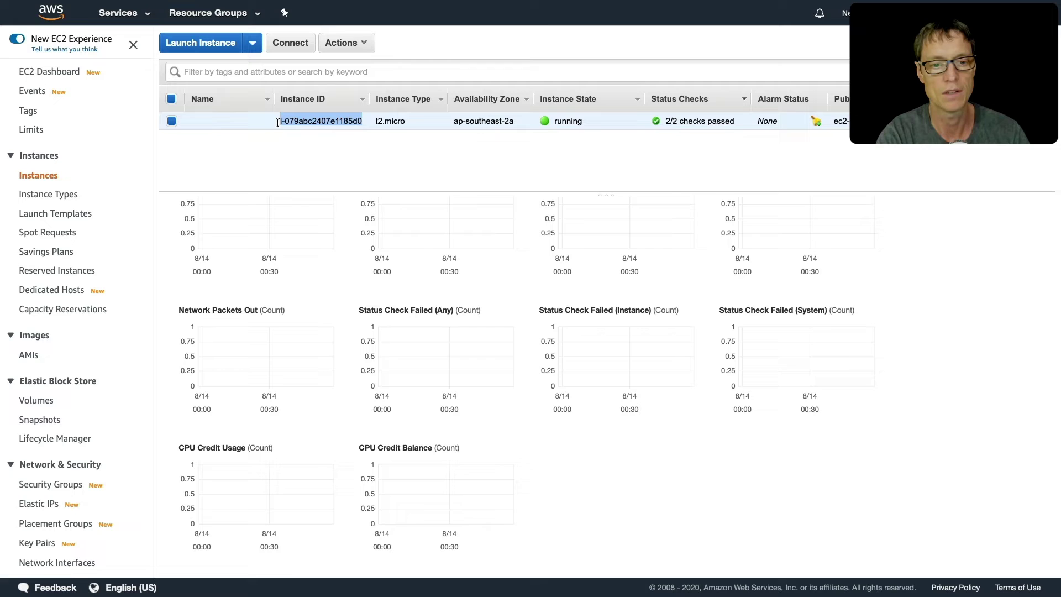
key("ctrl+c")
key("ctrl+Tab")
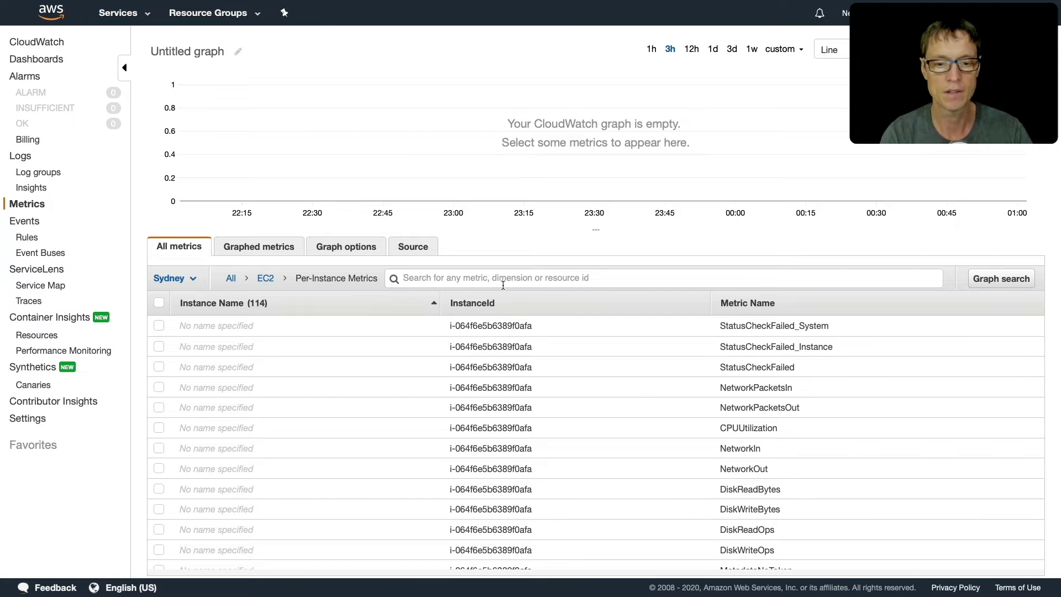
Filter metrics by the pasted instance ID and graph its CPUUtilization and DiskReadBytes.
left_click(503, 279)
key("ctrl+v")
key("Return")
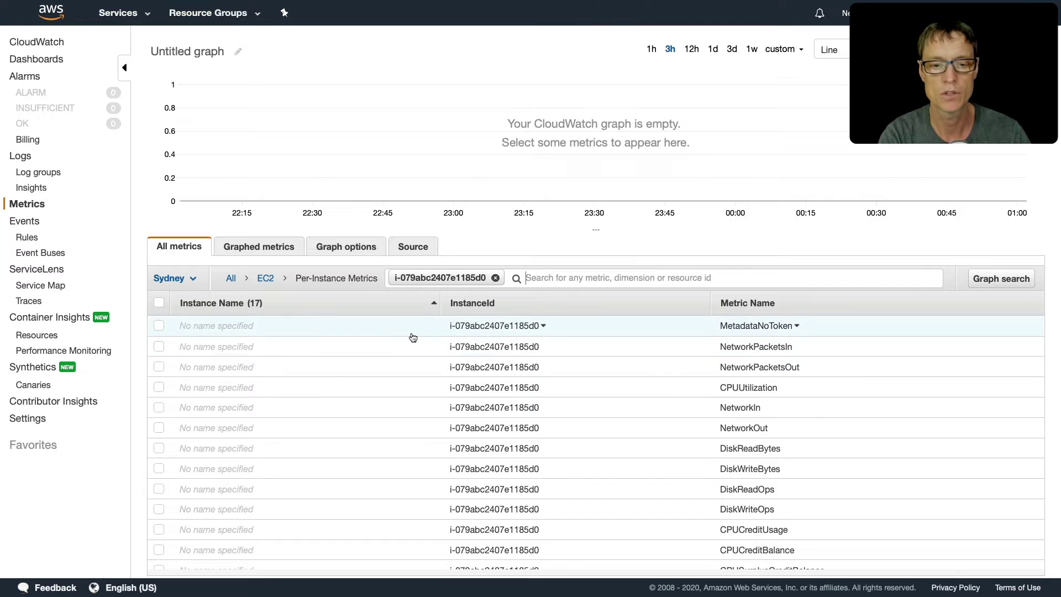
scroll(413, 337, "down", 3)
scroll(413, 337, "down", 2)
scroll(413, 337, "up", 4)
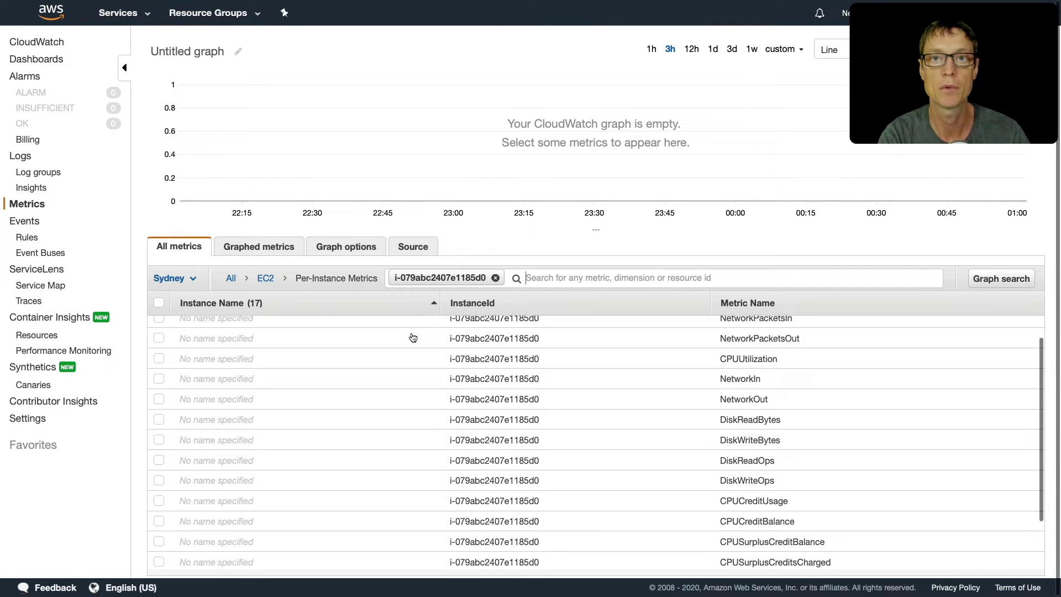
scroll(413, 338, "up", 1)
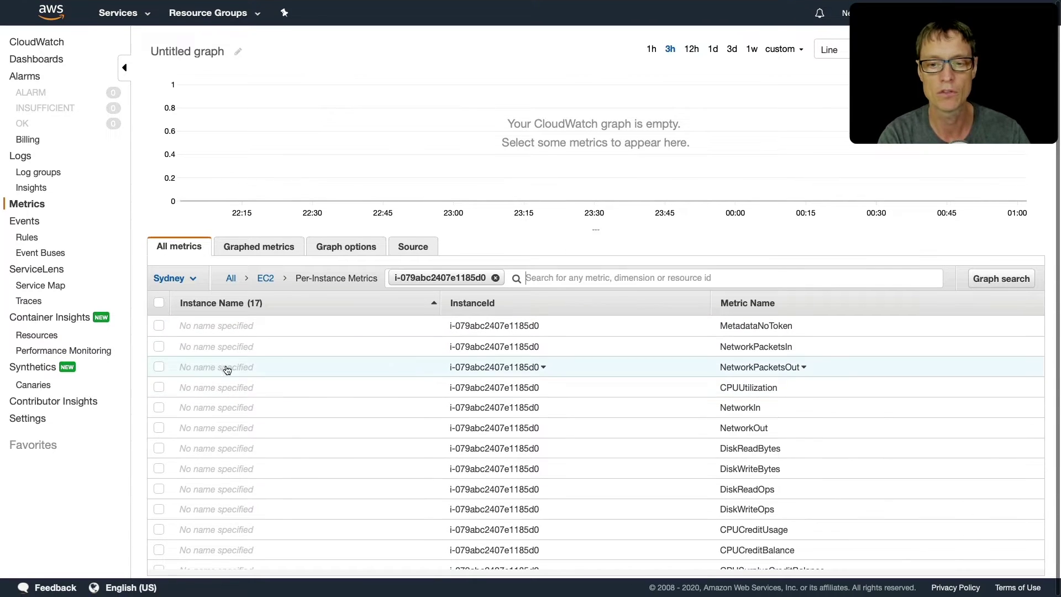
left_click(158, 387)
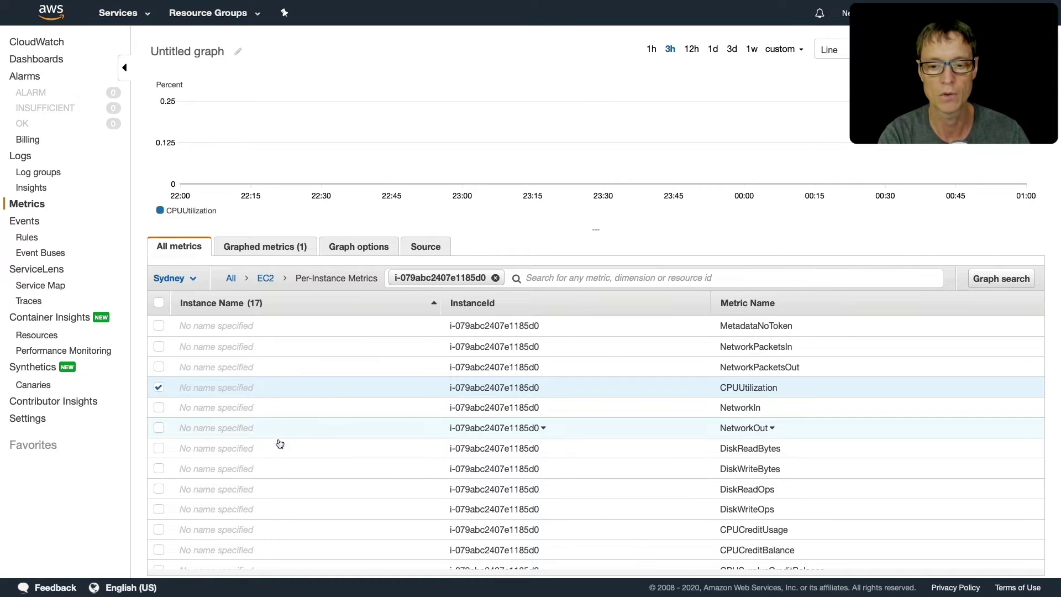
scroll(275, 459, "down", 3)
scroll(240, 460, "down", 1)
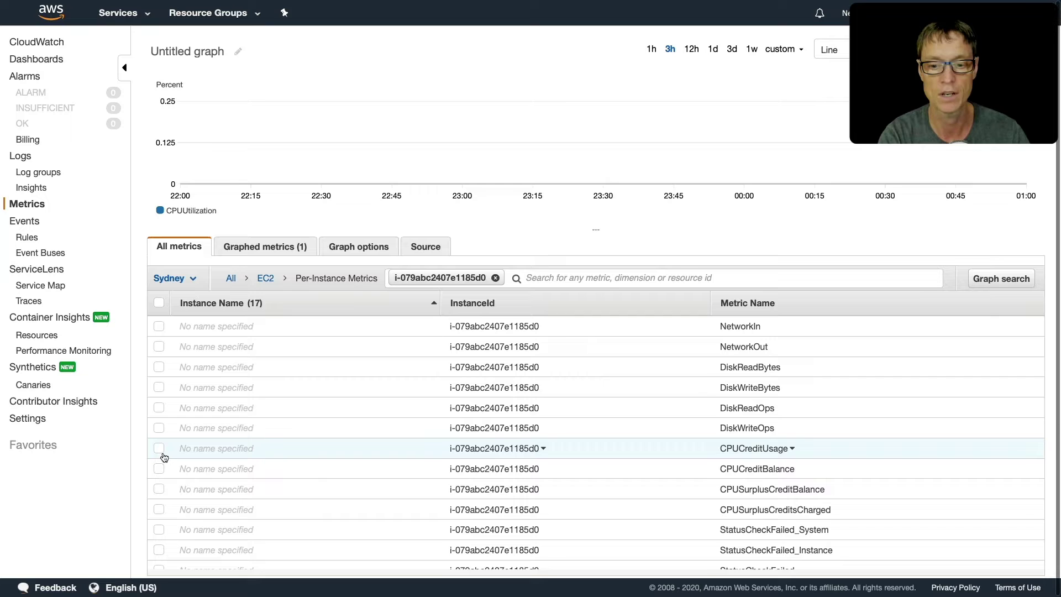
left_click(158, 368)
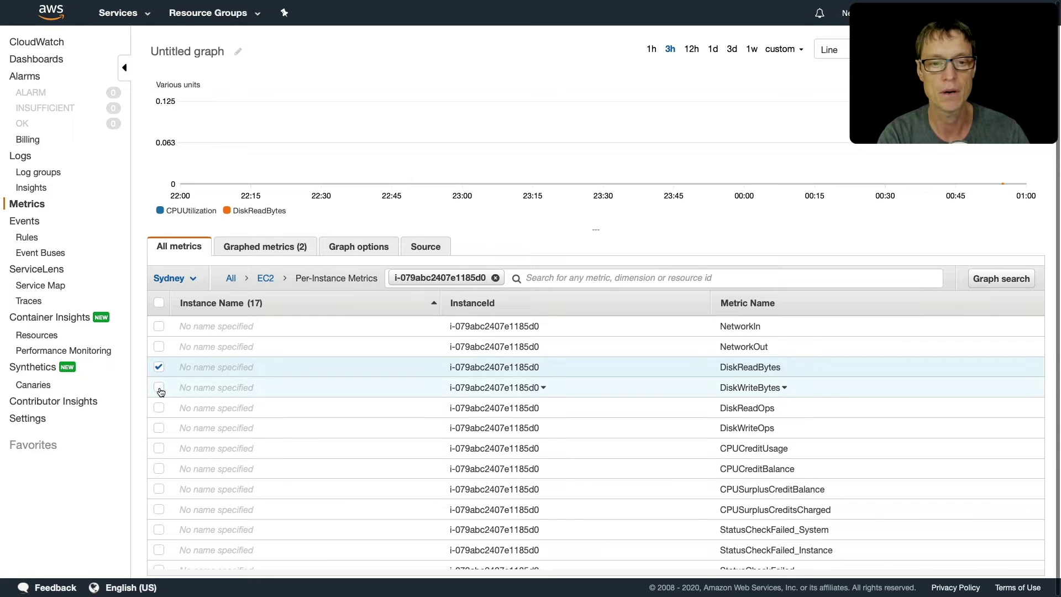
scroll(351, 399, "up", 4)
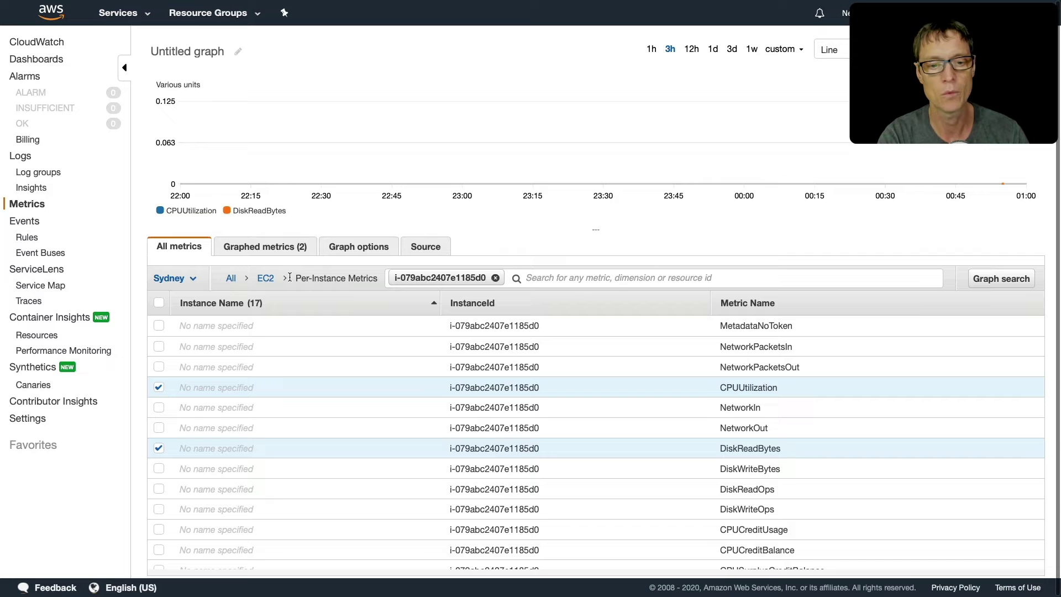
Clear the instance filter, return to All namespaces, and switch to the put-metric-data editor.
left_click(494, 278)
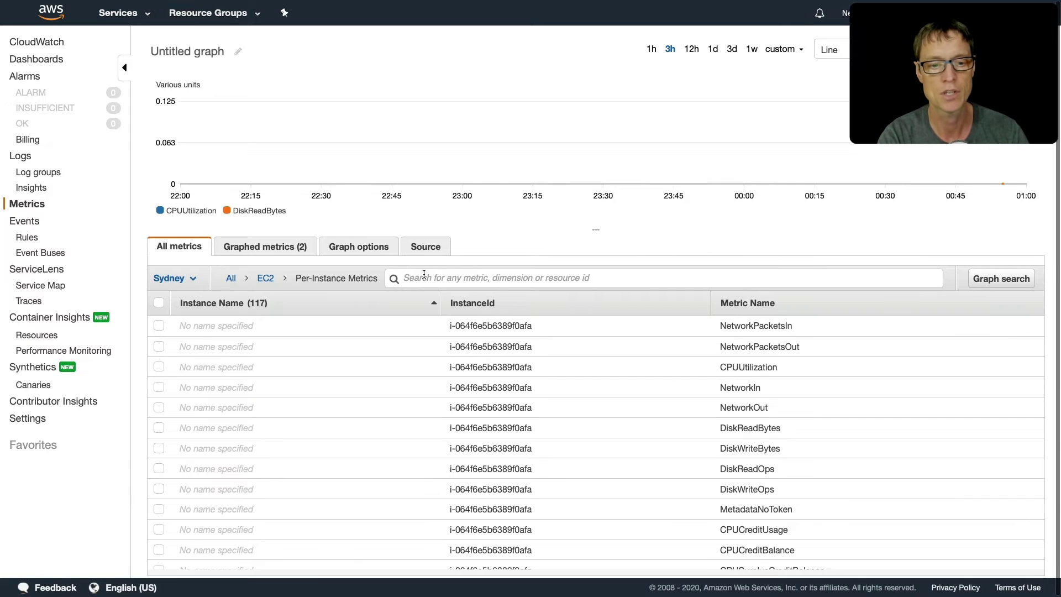
left_click(230, 279)
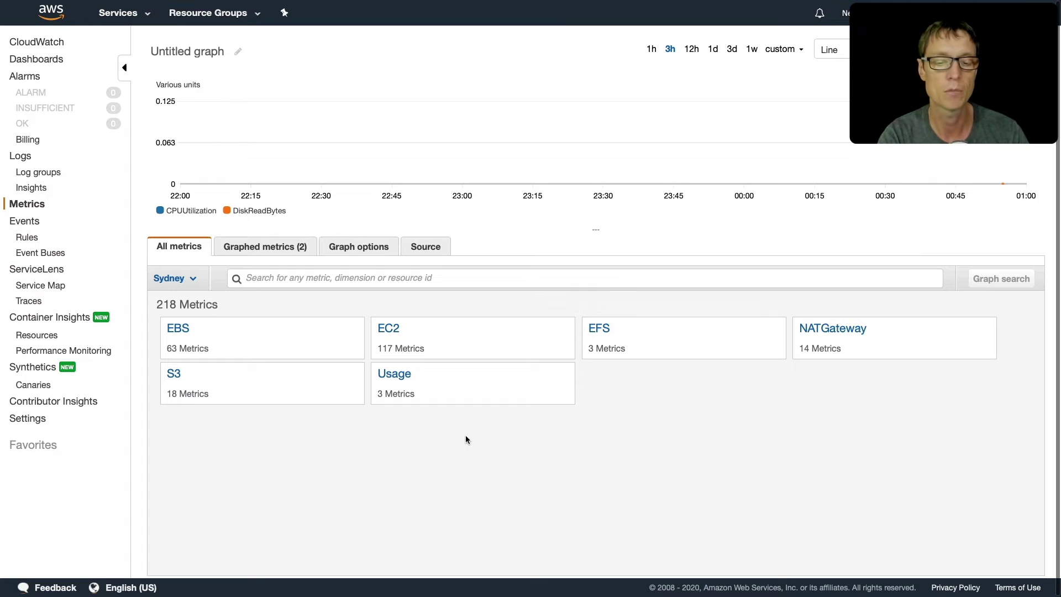
key("super+Tab")
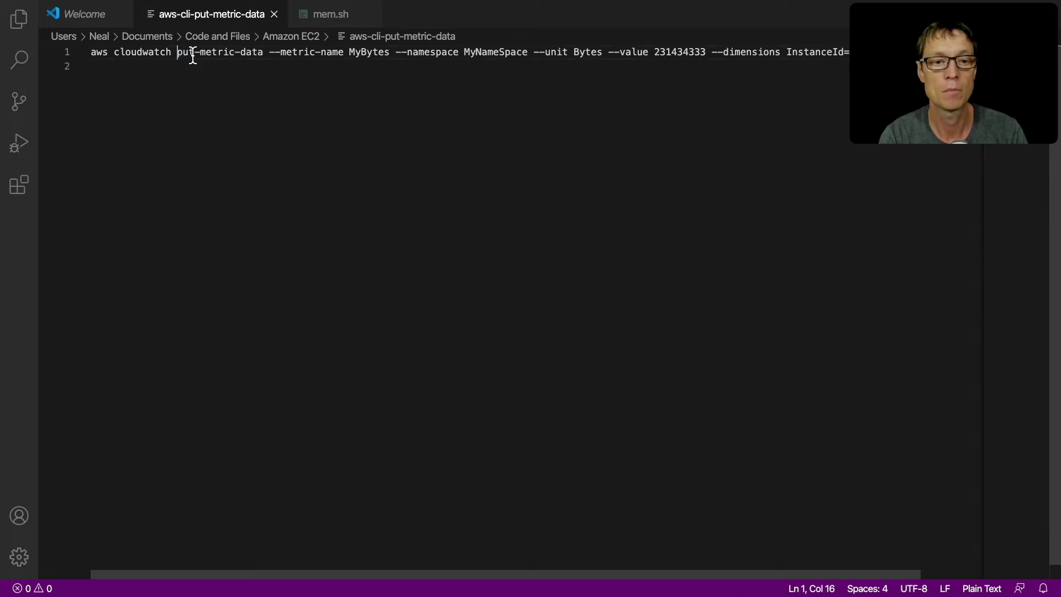
Highlight the put-metric-data subcommand and metric value, then select the whole command line.
left_click_drag(178, 54, 269, 55)
left_click(332, 98)
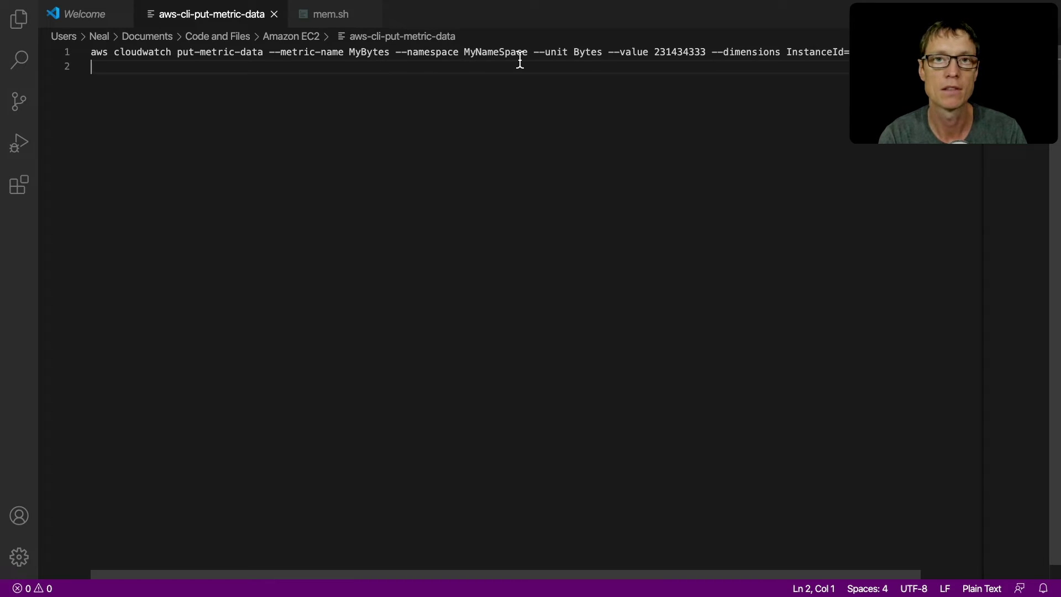
left_click(615, 58)
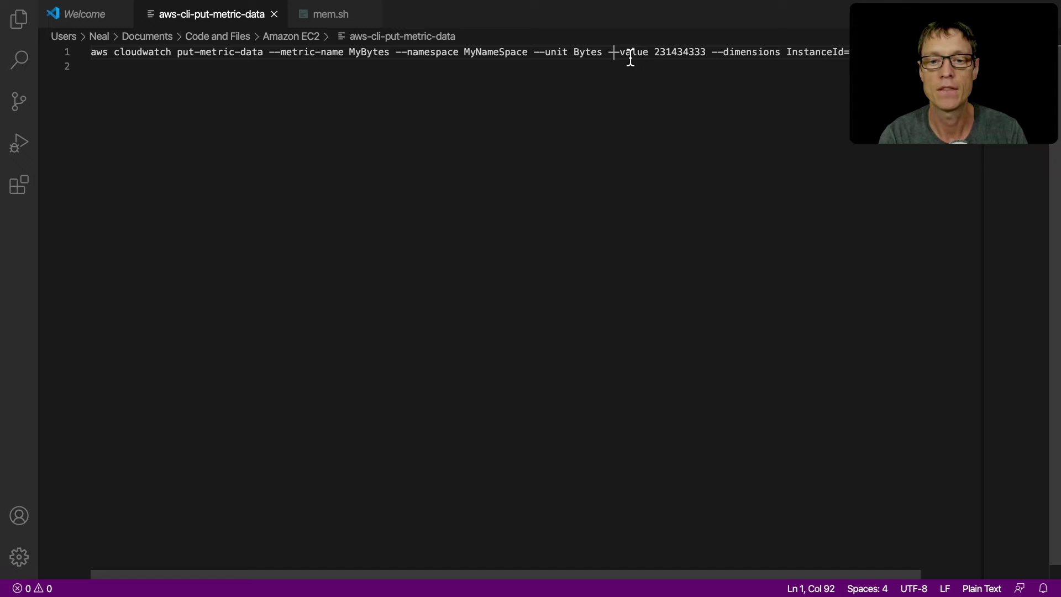
left_click_drag(660, 59, 705, 58)
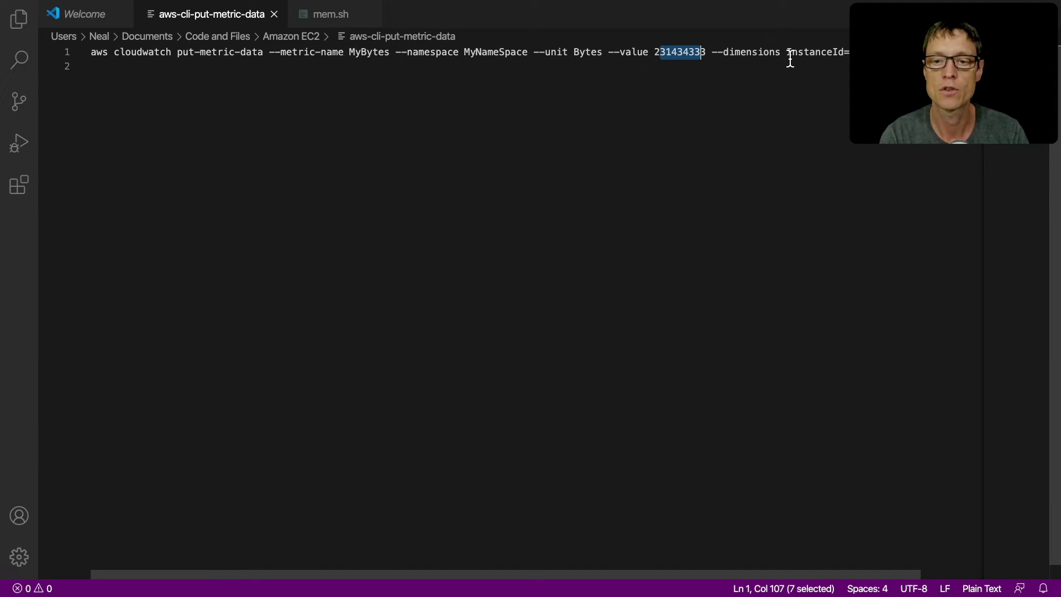
left_click(860, 53)
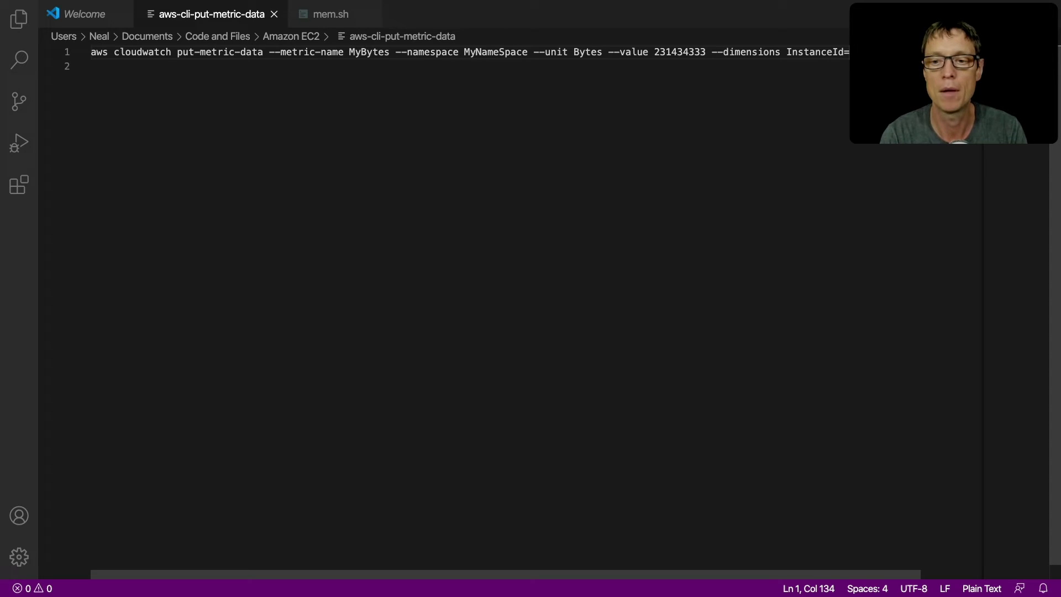
key("End")
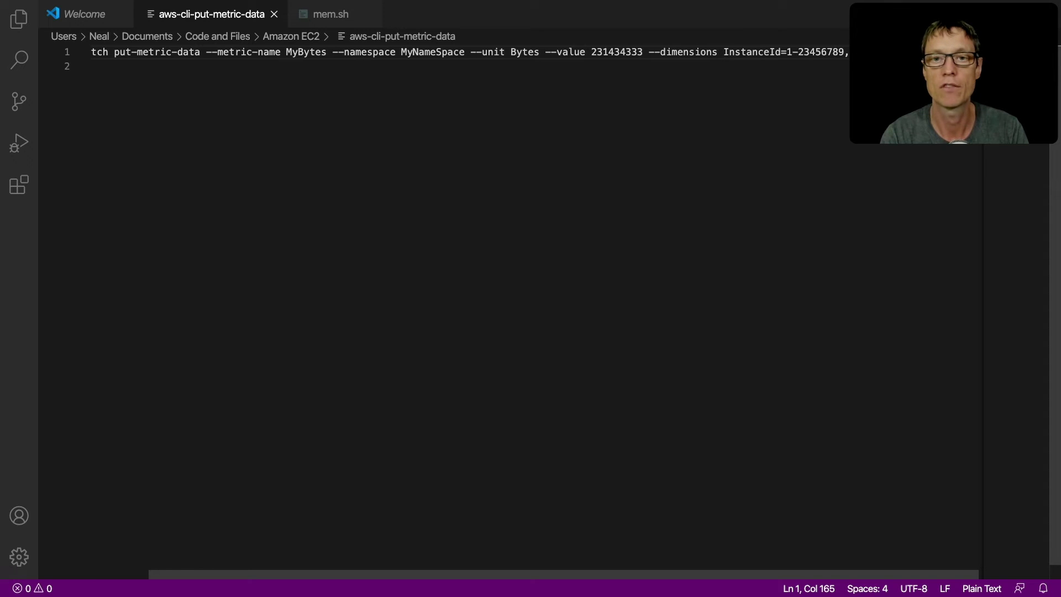
key("shift+Home")
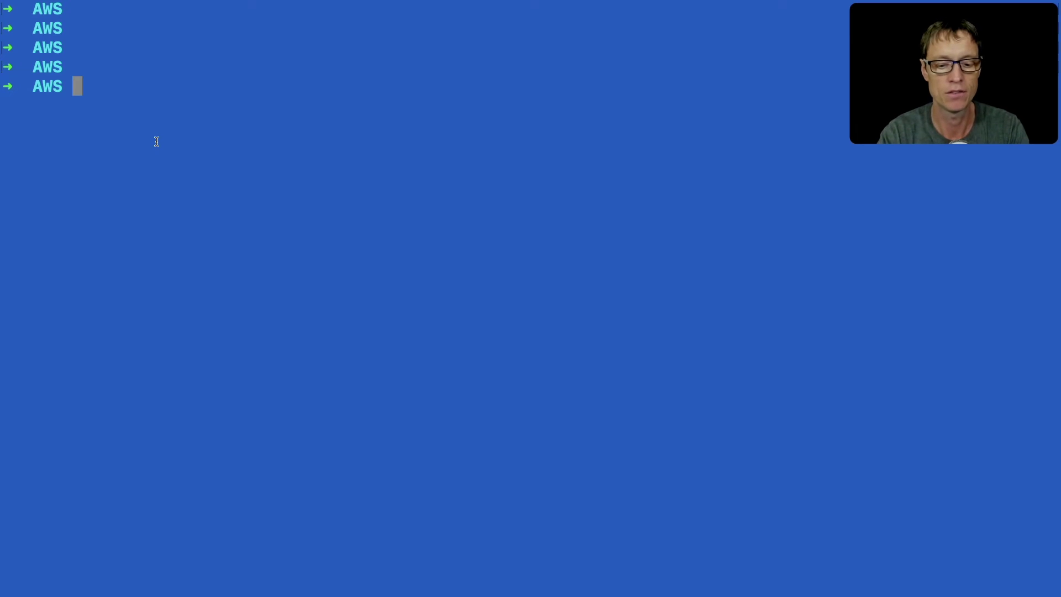
type("aws configure")
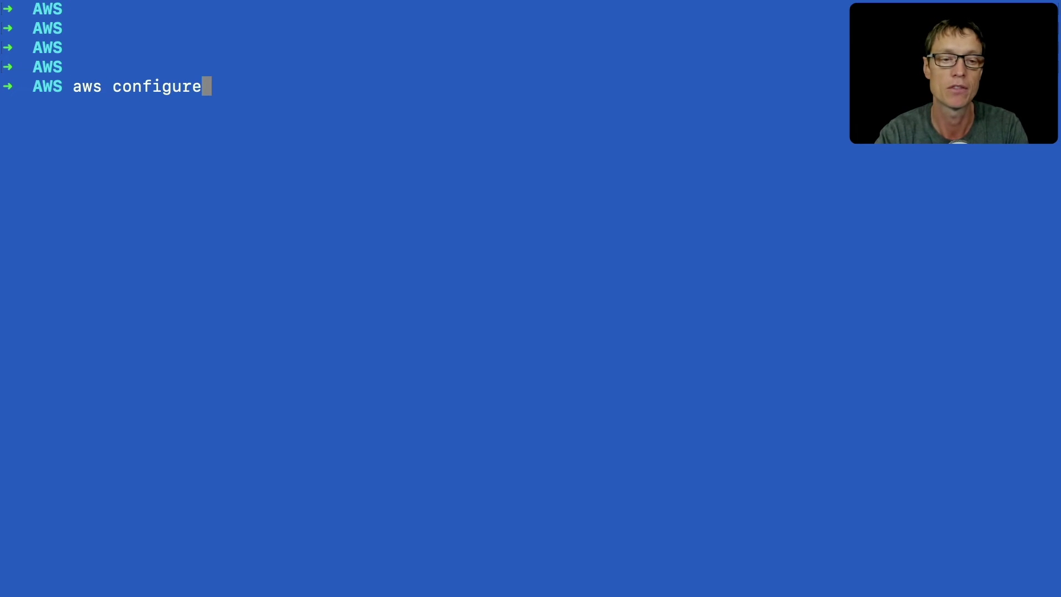
Replace the aws configure text with the pasted put-metric-data command, run it, and quit the pager.
key("BackSpace")
key("BackSpace")
key("BackSpace")
key("BackSpace")
key("BackSpace")
key("BackSpace")
key("BackSpace")
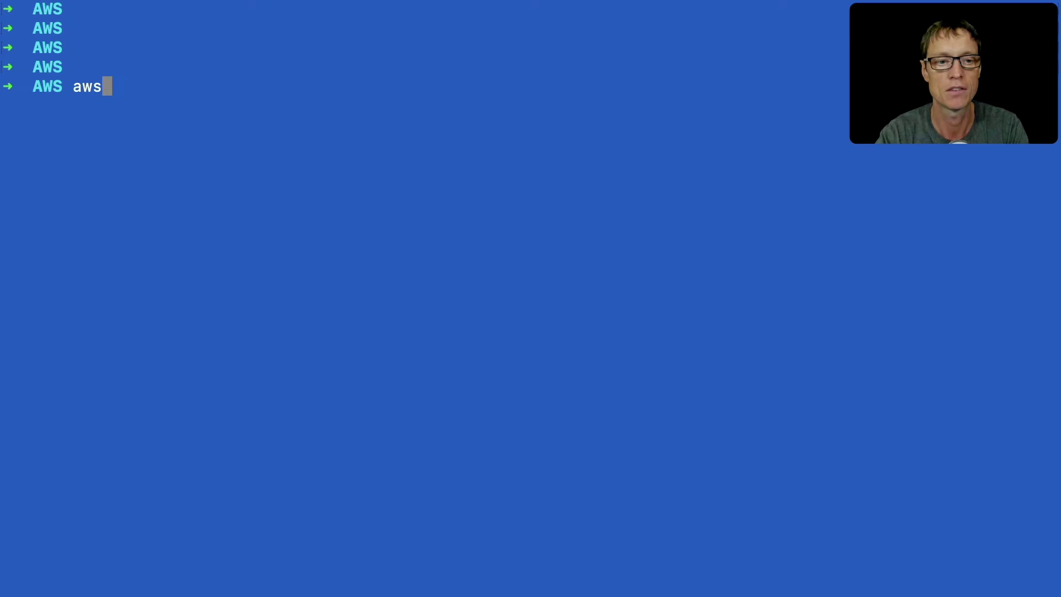
key("BackSpace")
key("BackSpace")
key("BackSpace")
key("super+v")
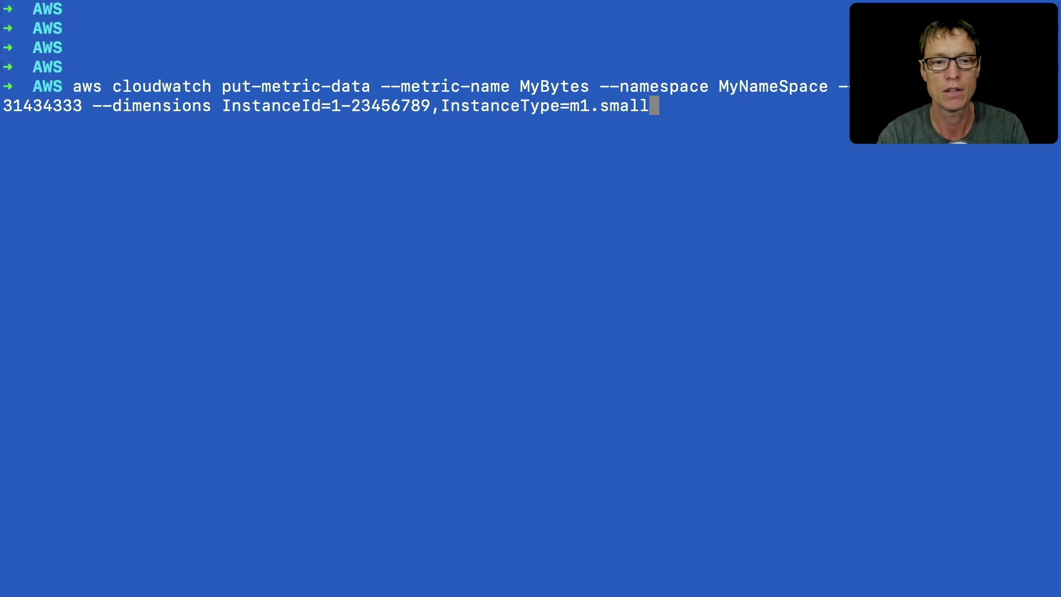
key("Return")
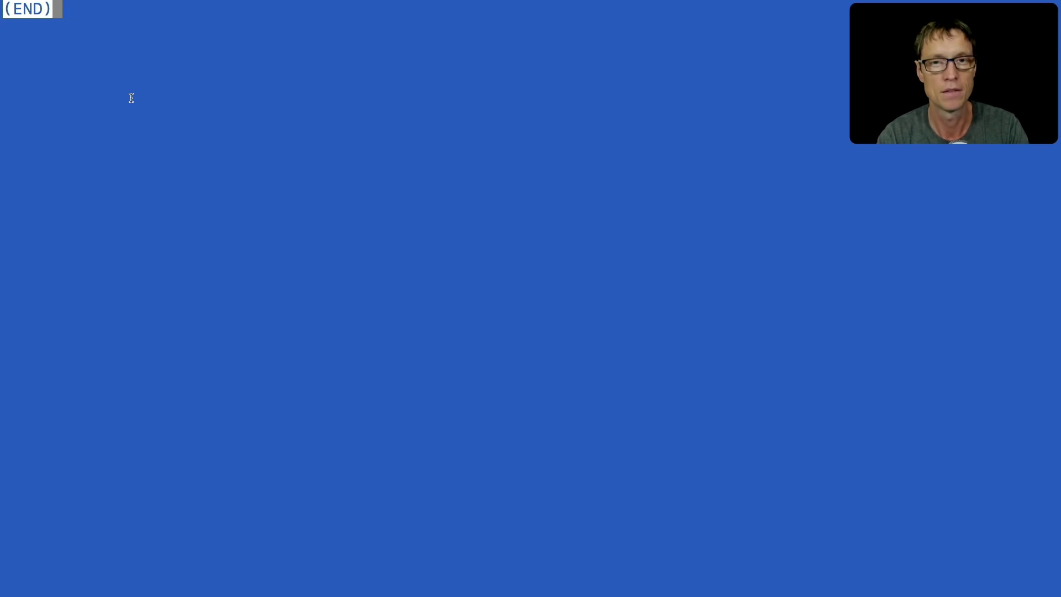
key("q")
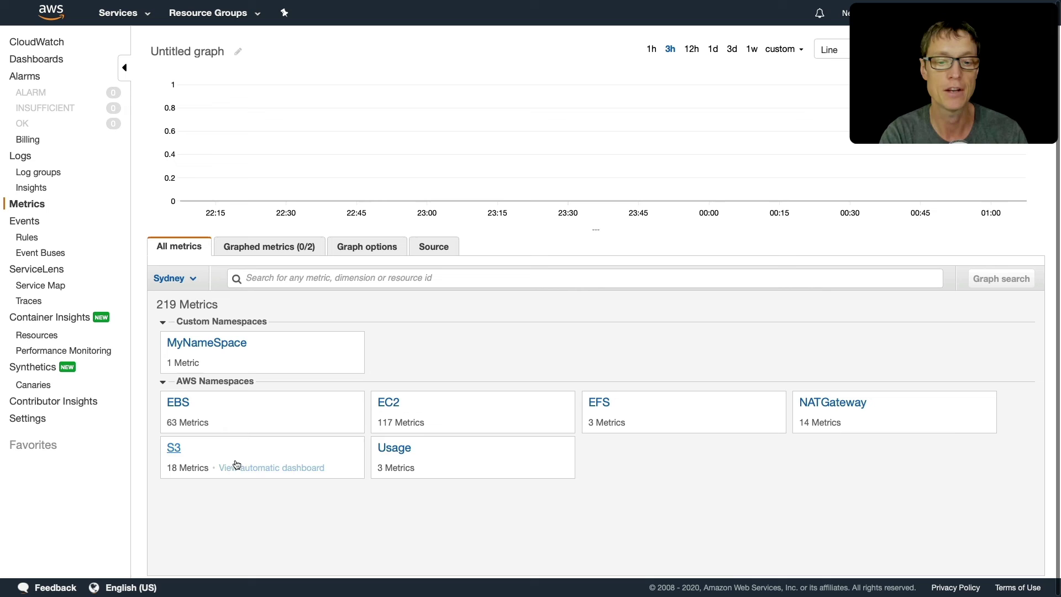
Graph MyBytes from MyNameSpace's InstanceId, InstanceType metrics (1-23456789, m1.small).
left_click(204, 347)
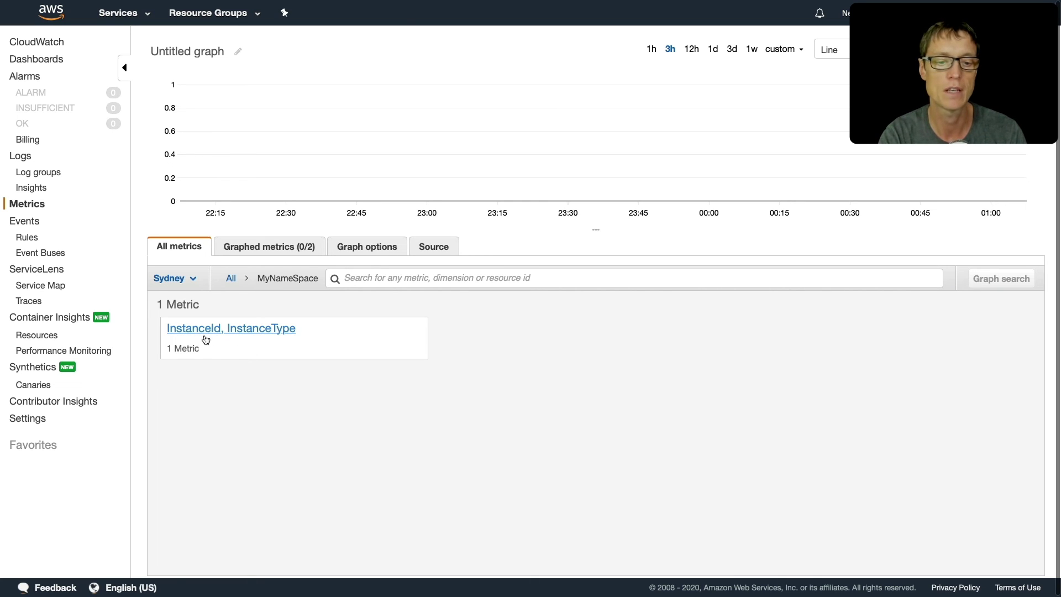
left_click(258, 336)
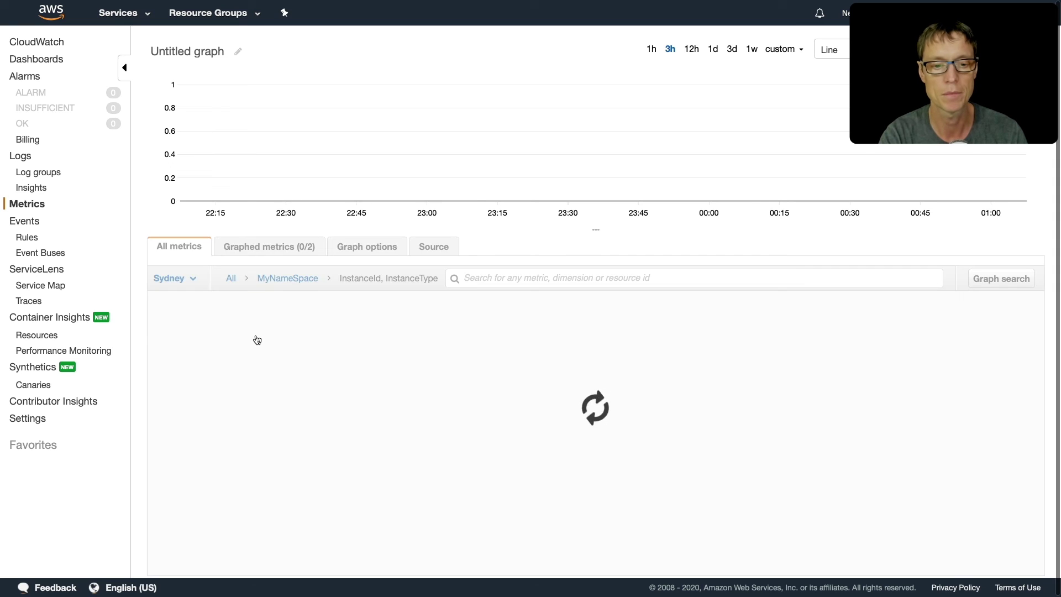
left_click(158, 326)
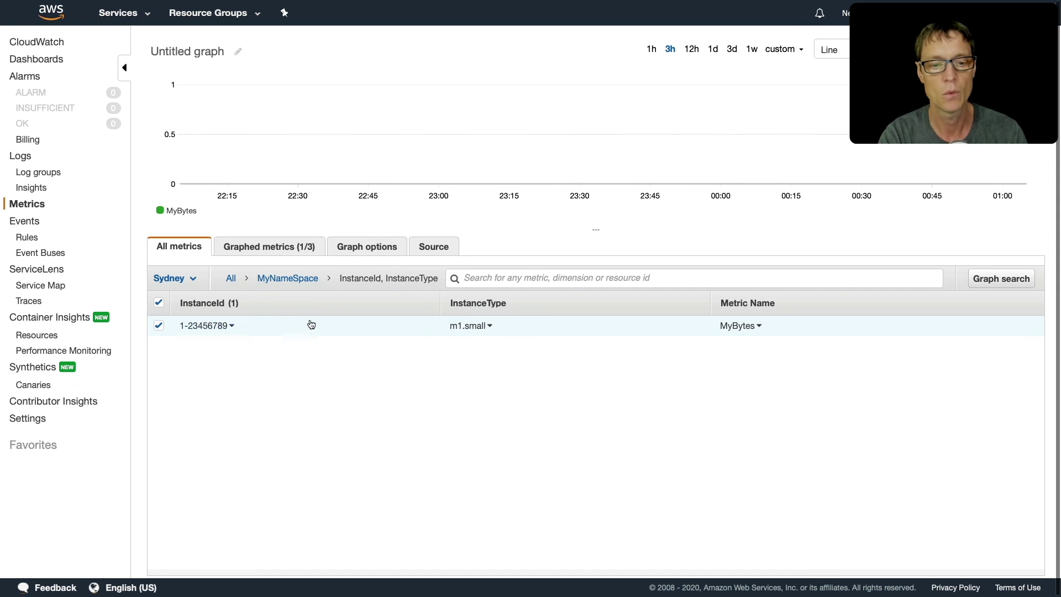